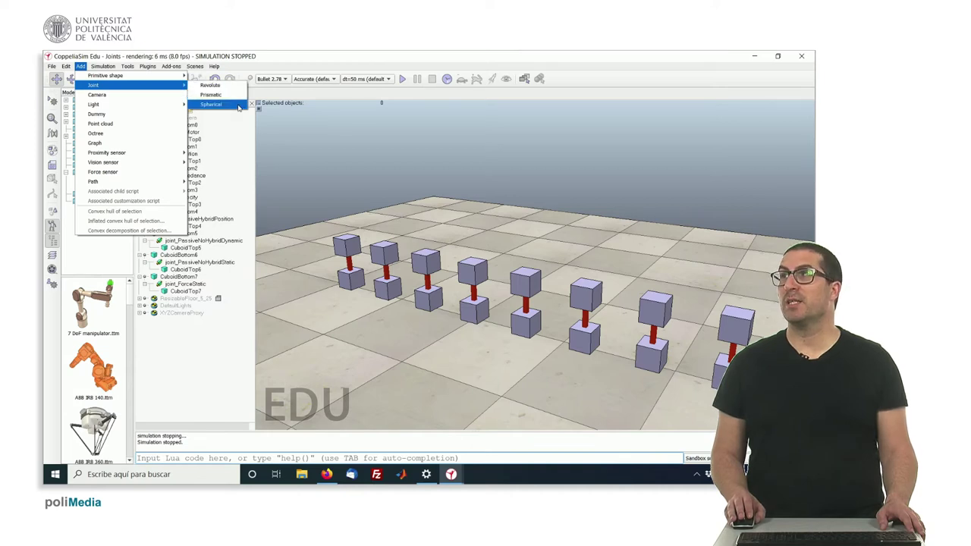
Inspect the first joint assembly by selecting joint_NoMotor, its parent CuboidBottom0 and its child CuboidTop0 one after another.
{"action": "left_click", "coordinate": [278, 129]}
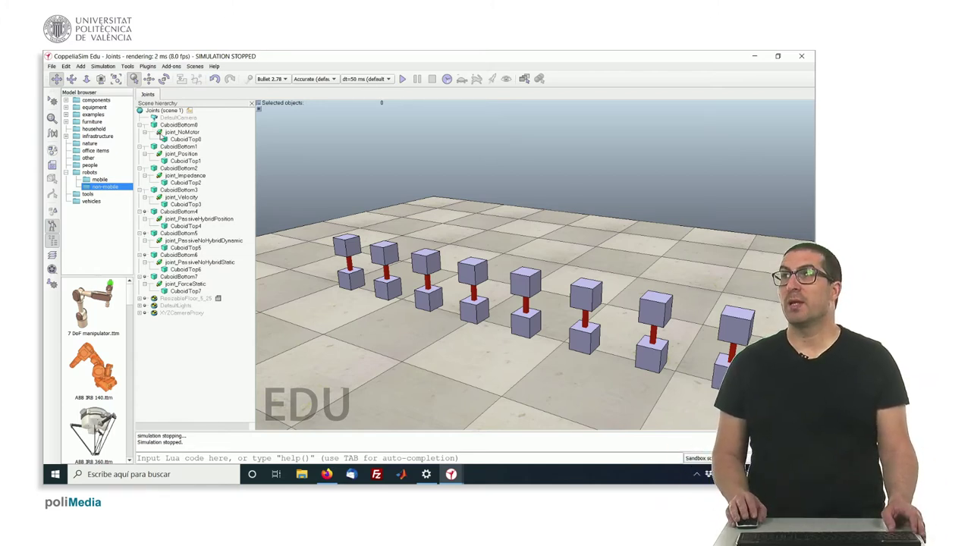
{"action": "left_click", "coordinate": [160, 132]}
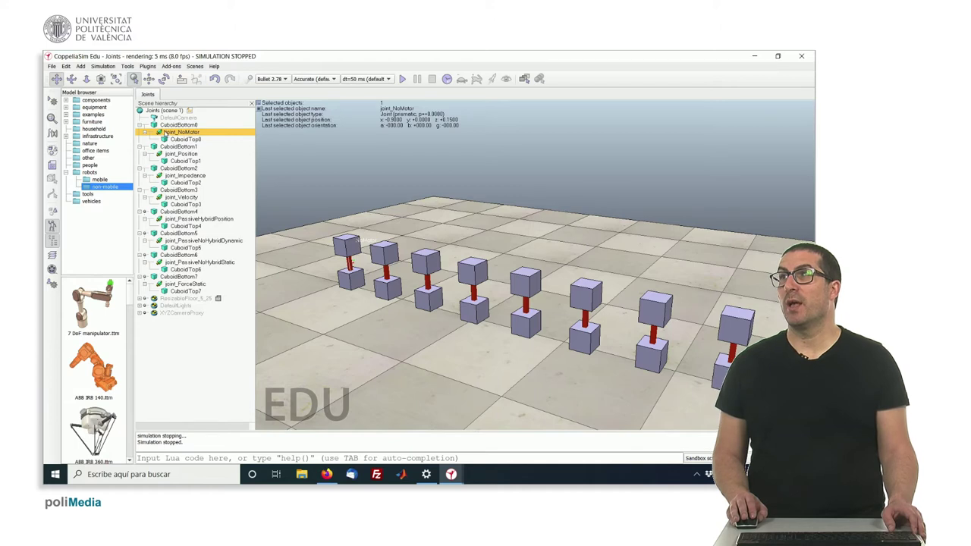
{"action": "left_click", "coordinate": [141, 125]}
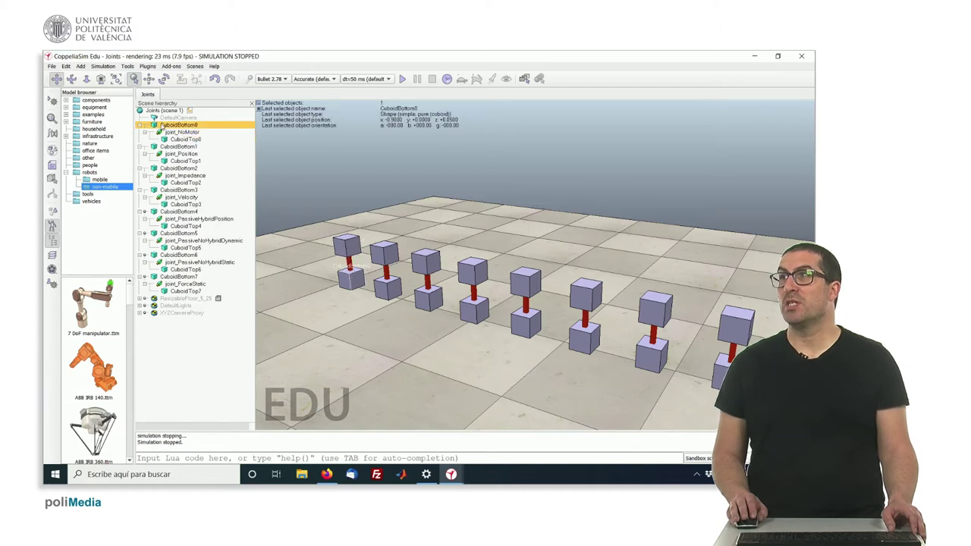
{"action": "left_click", "coordinate": [171, 139]}
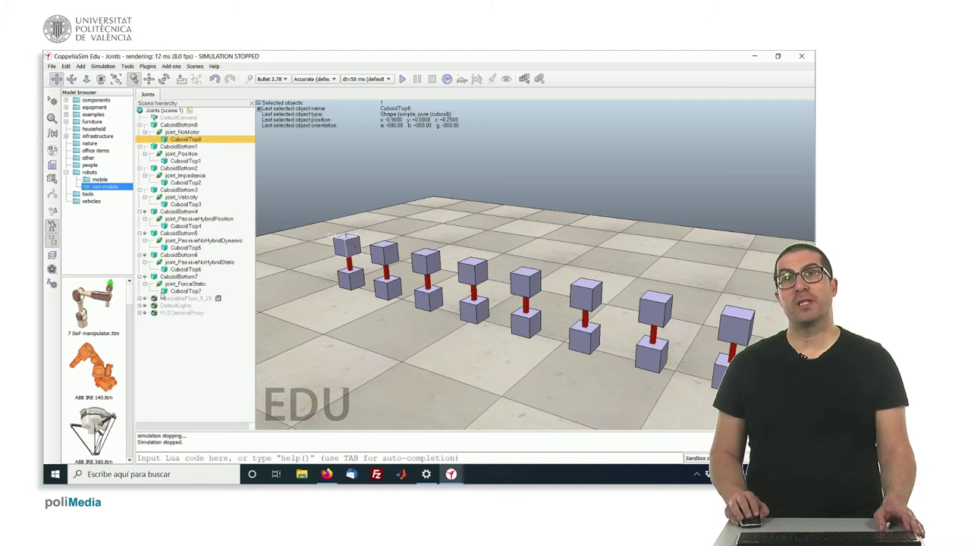
Open joint_NoMotor's object properties, review the available joint modes and choose Torque/force mode.
{"action": "left_click", "coordinate": [159, 133]}
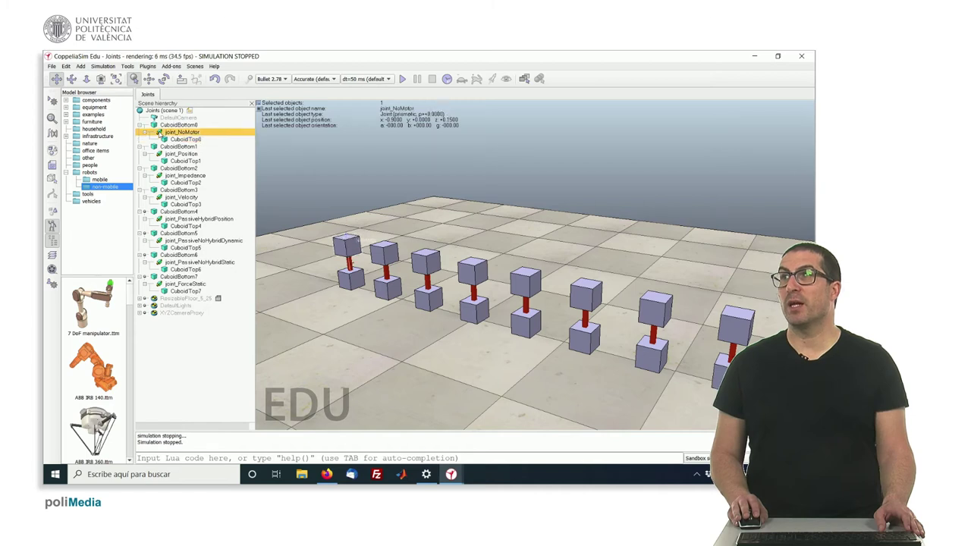
{"action": "double_click", "coordinate": [159, 133]}
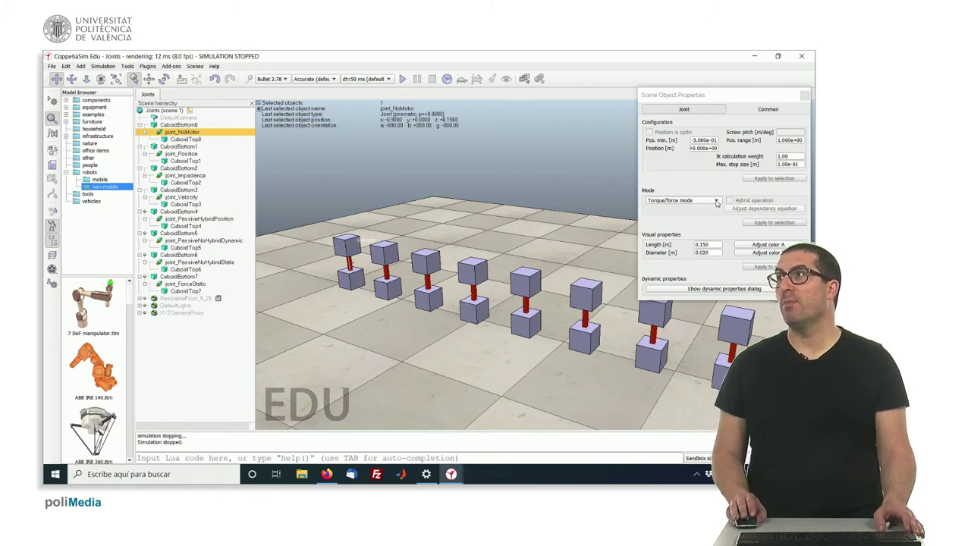
{"action": "left_click", "coordinate": [716, 203]}
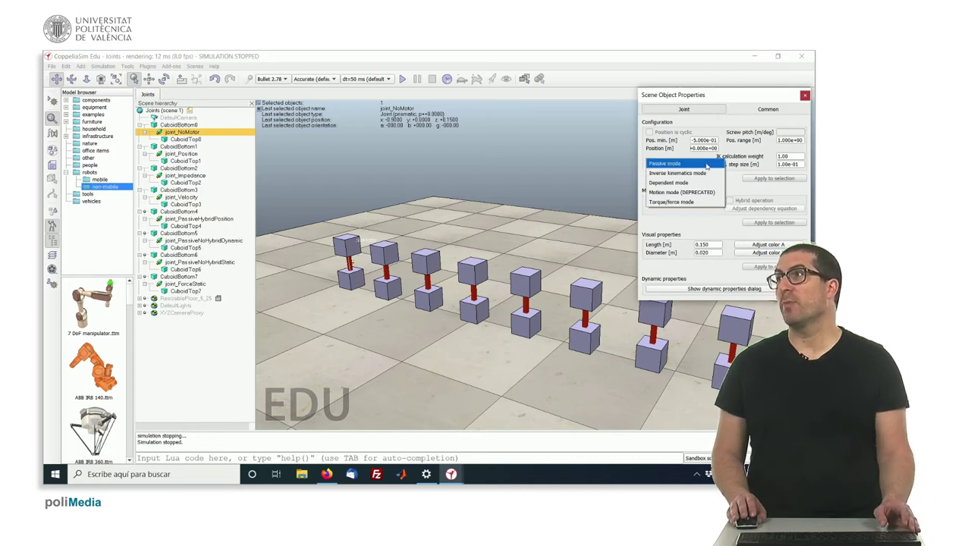
{"action": "left_click", "coordinate": [703, 204]}
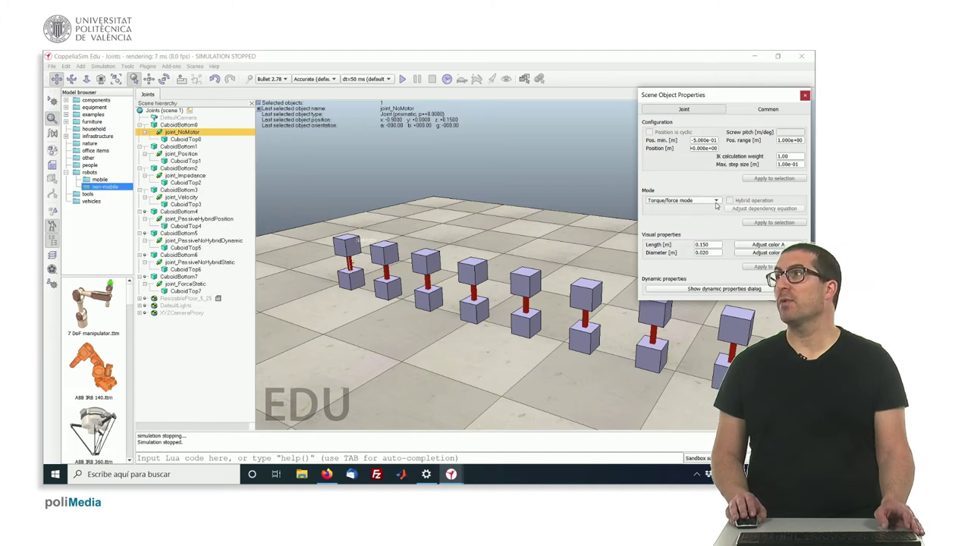
Examine joint_NoMotor's motor and control settings in its dynamic properties, placing that dialog beside the object properties, and close both.
{"action": "left_click", "coordinate": [702, 289]}
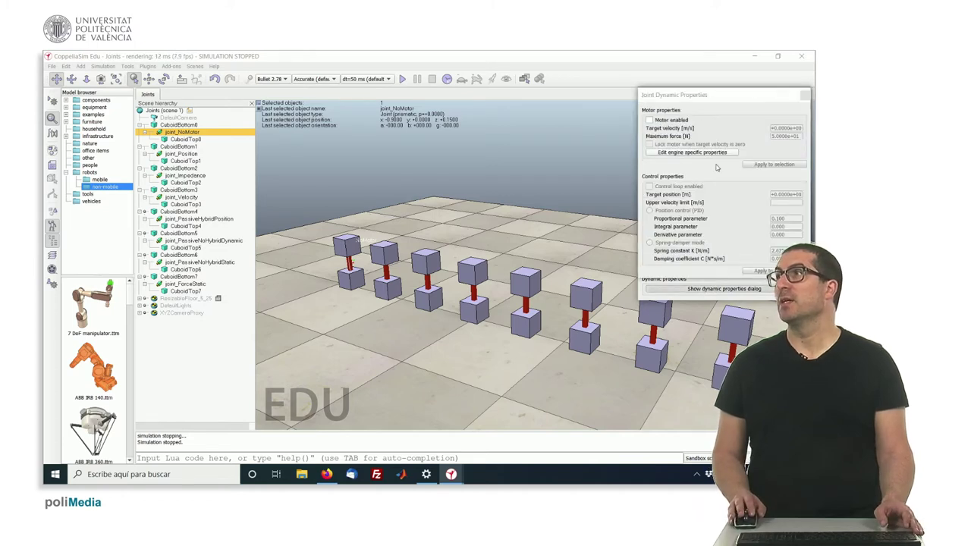
{"action": "left_click_drag", "start_coordinate": [705, 99], "coordinate": [518, 97]}
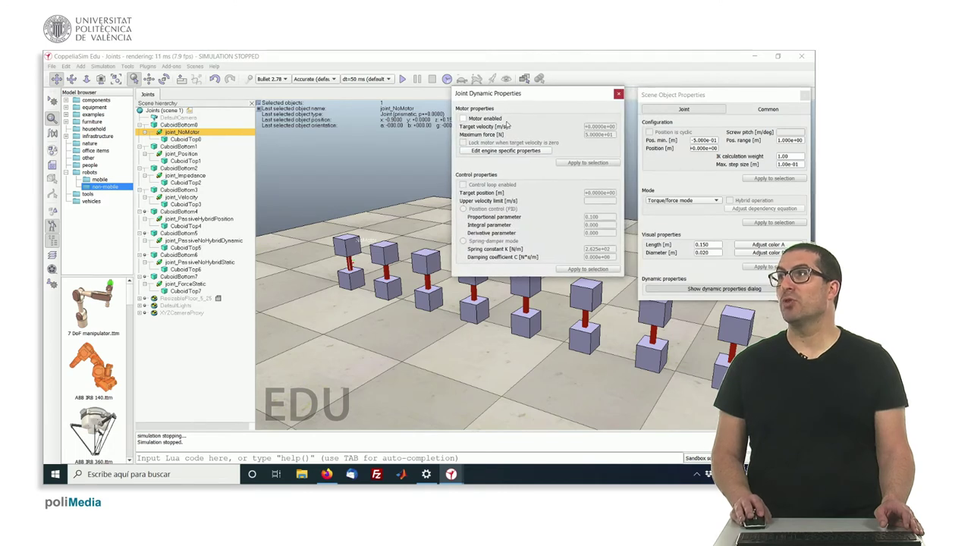
{"action": "left_click", "coordinate": [618, 95]}
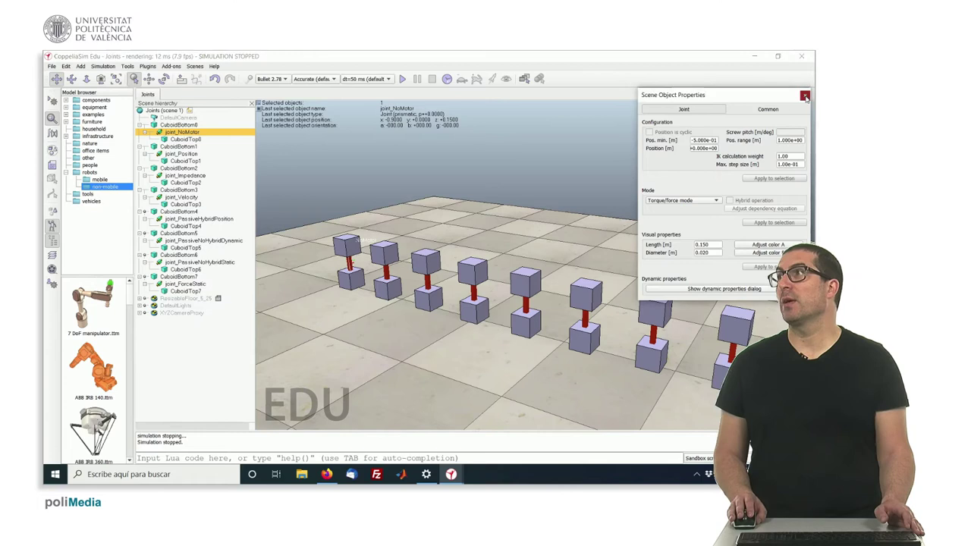
{"action": "left_click", "coordinate": [805, 96]}
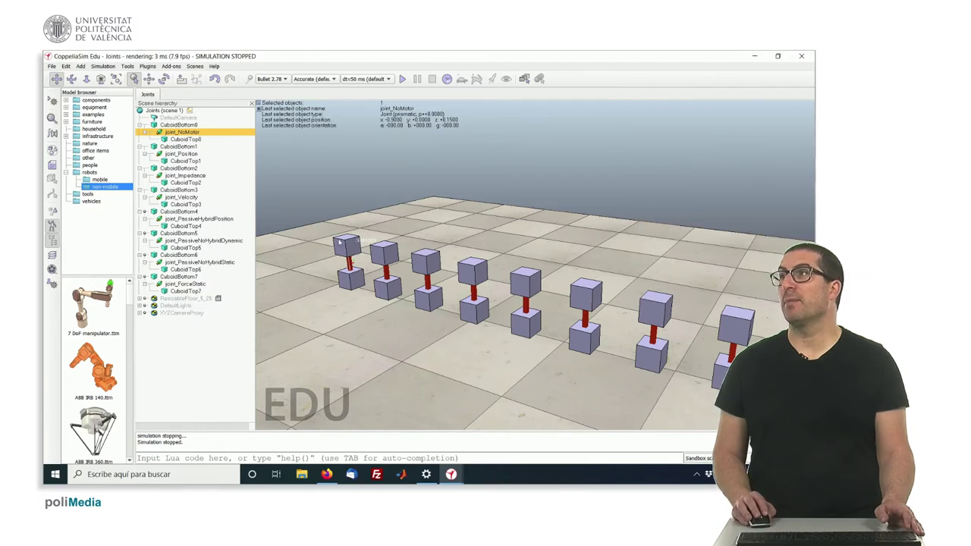
Compare the mode and dynamic properties of joint_Position, joint_Impedance, joint_Velocity and joint_PassiveHybridPosition.
{"action": "left_click", "coordinate": [168, 139]}
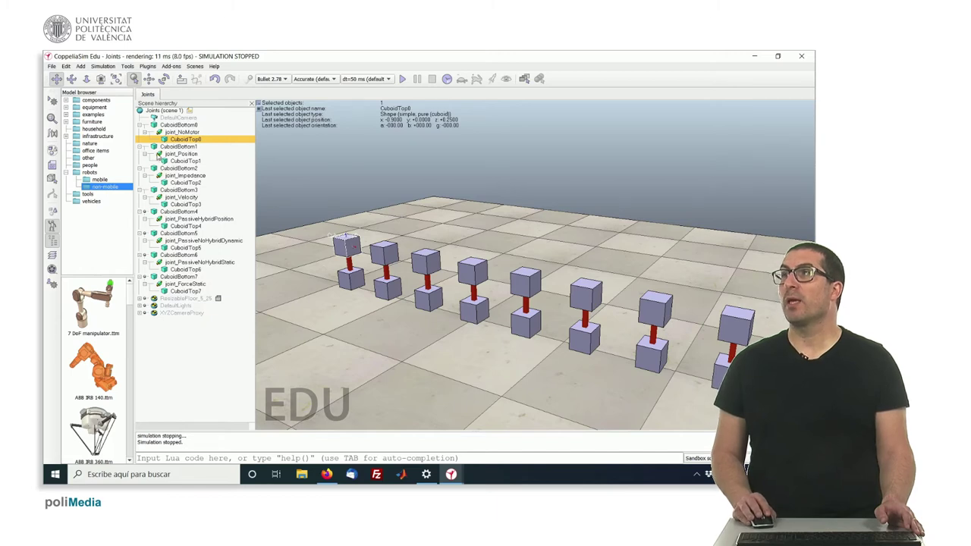
{"action": "double_click", "coordinate": [159, 154]}
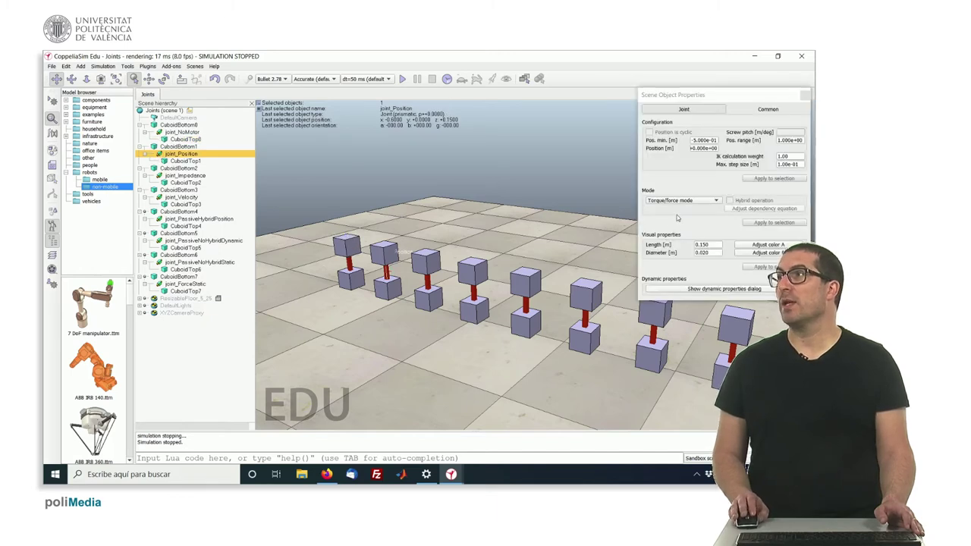
{"action": "left_click", "coordinate": [712, 289]}
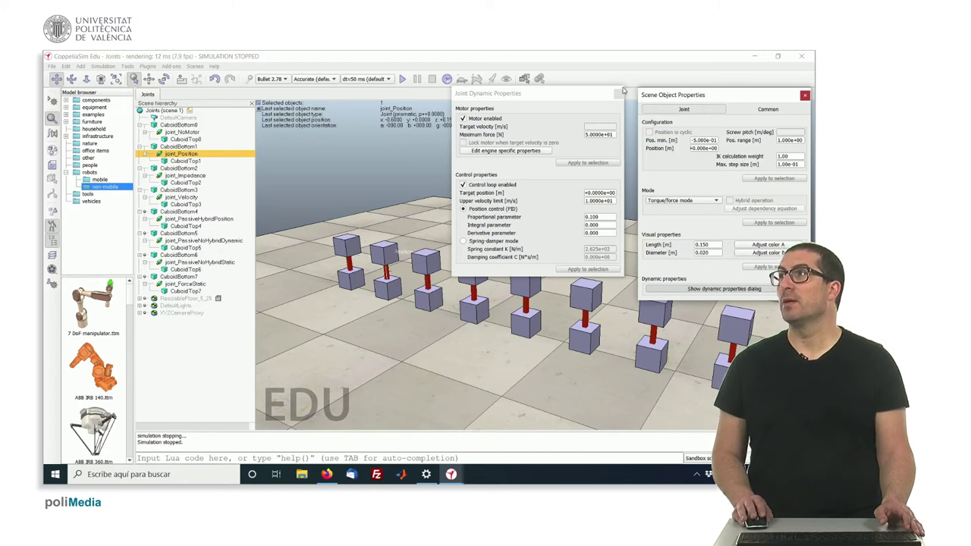
{"action": "left_click", "coordinate": [189, 176]}
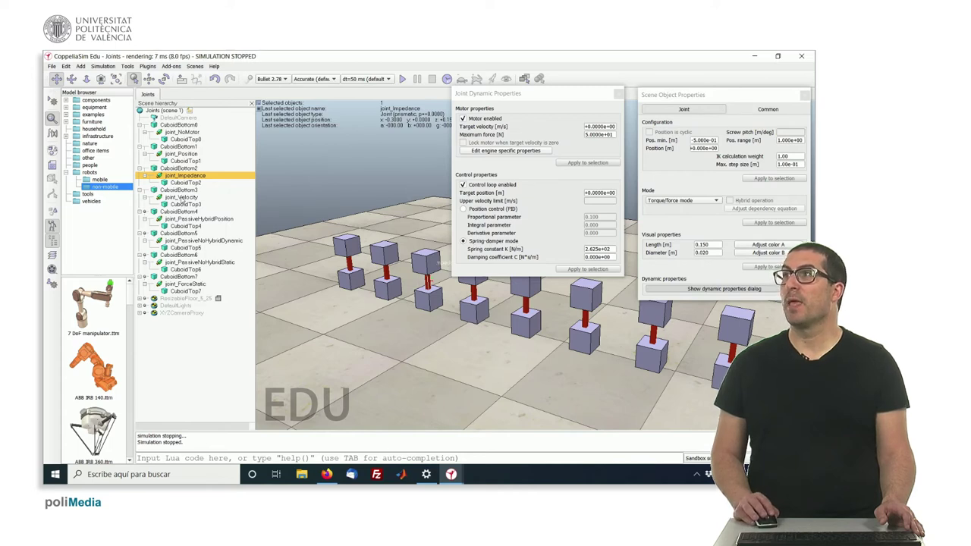
{"action": "left_click", "coordinate": [182, 198]}
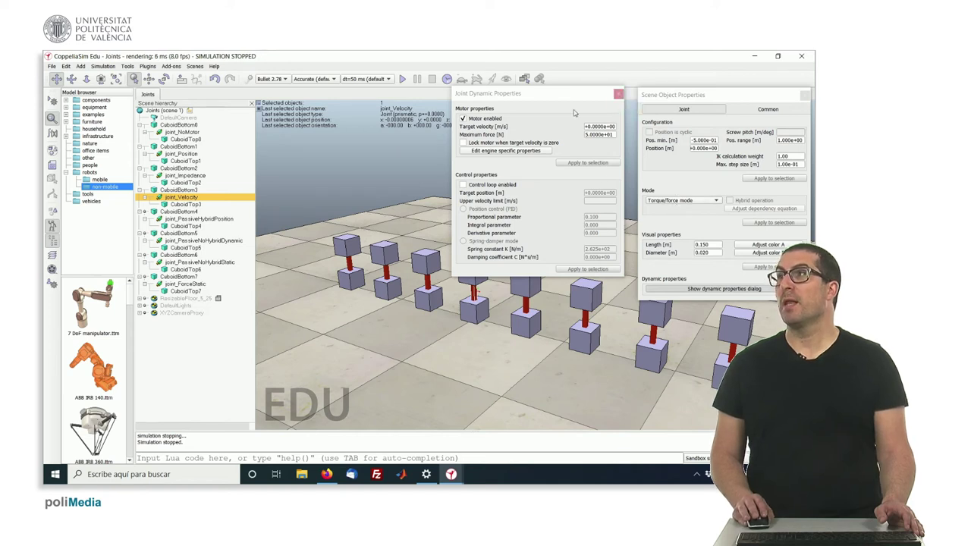
{"action": "left_click", "coordinate": [208, 220]}
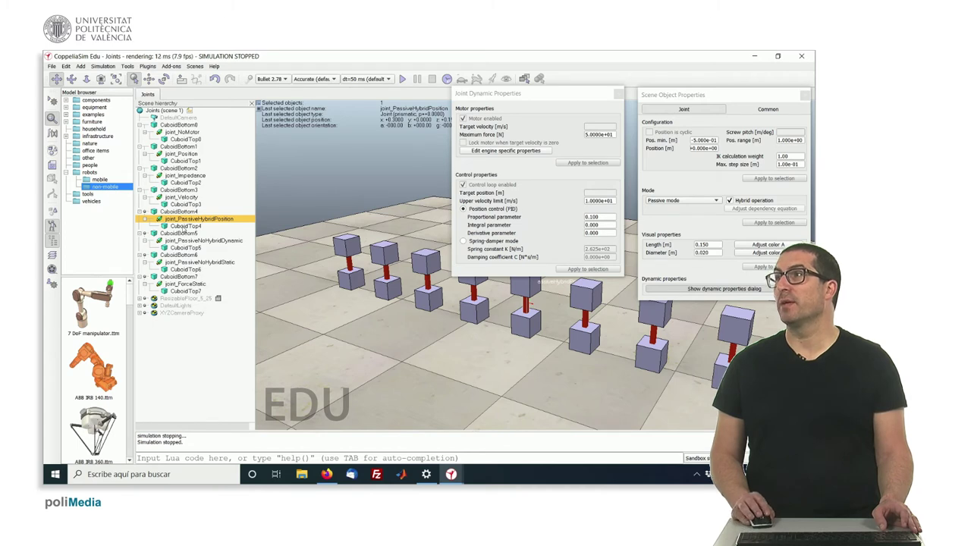
Check joint_PassiveNoHybridDynamic's mode settings and the rigid body dynamic properties of its child CuboidTop5.
{"action": "left_click", "coordinate": [182, 241]}
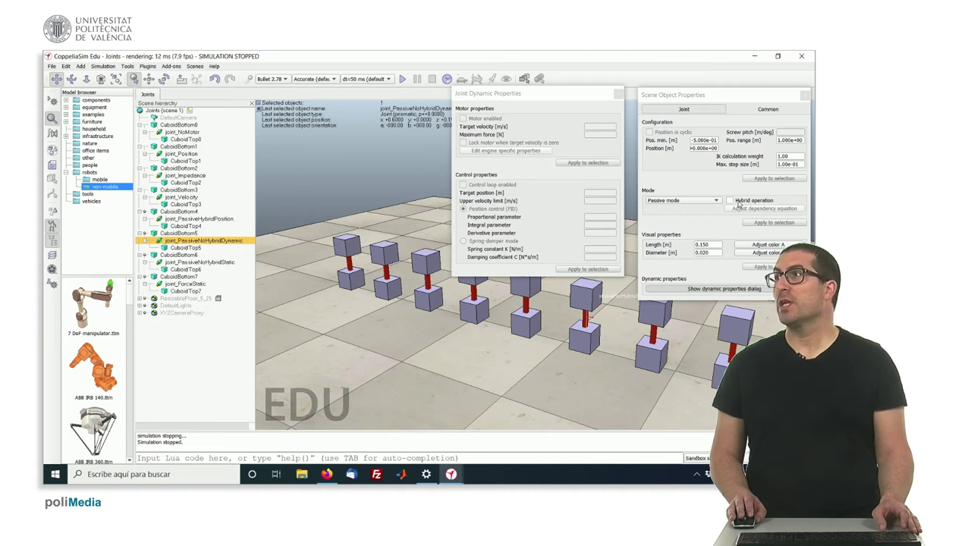
{"action": "left_click", "coordinate": [176, 249]}
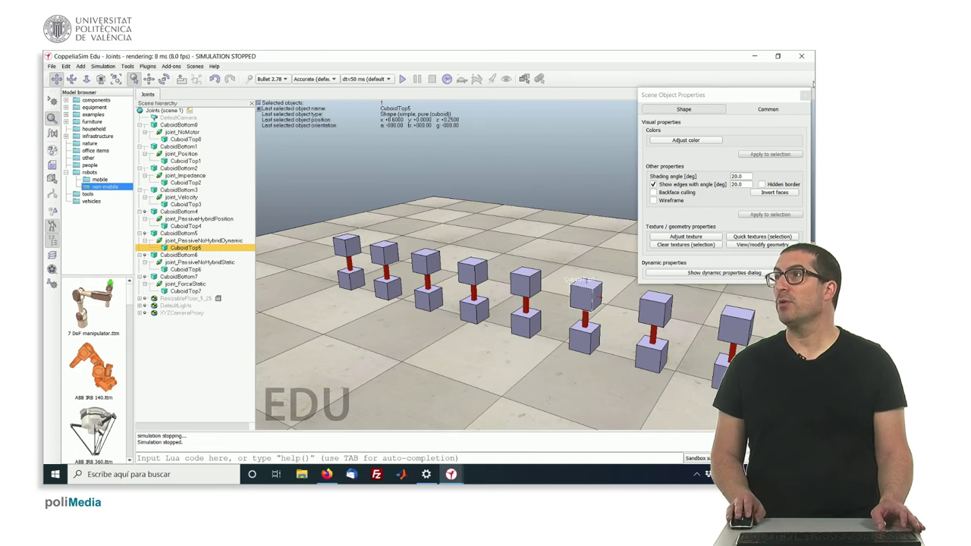
{"action": "left_click", "coordinate": [805, 96]}
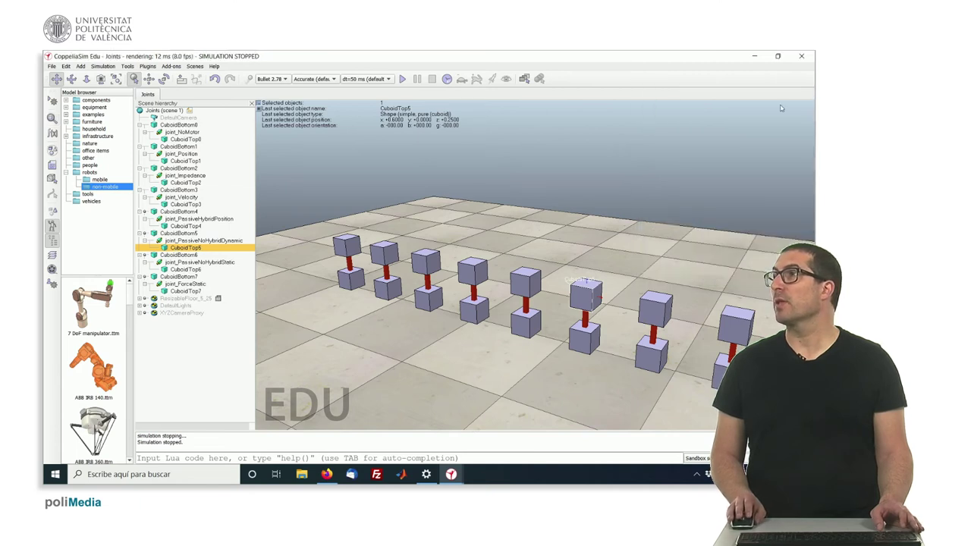
{"action": "double_click", "coordinate": [164, 249]}
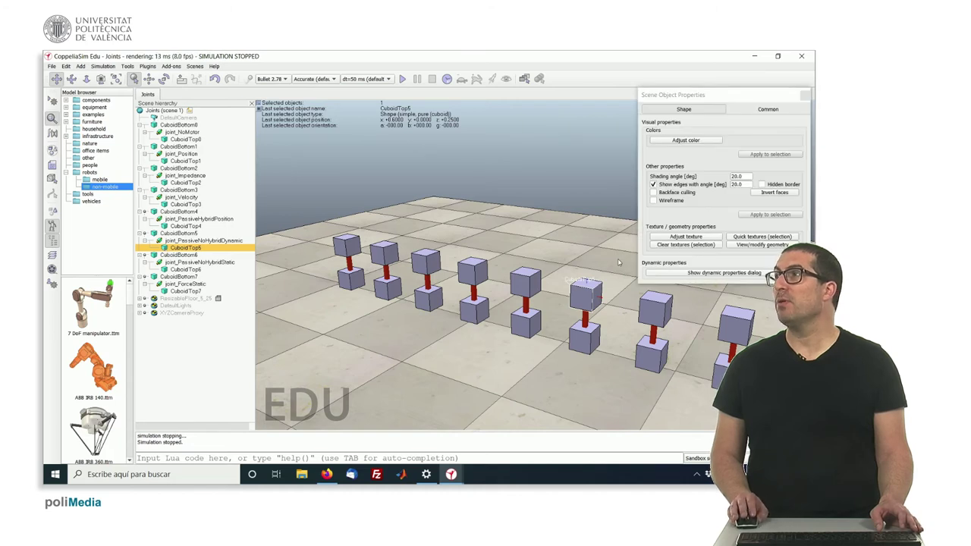
{"action": "left_click", "coordinate": [691, 273]}
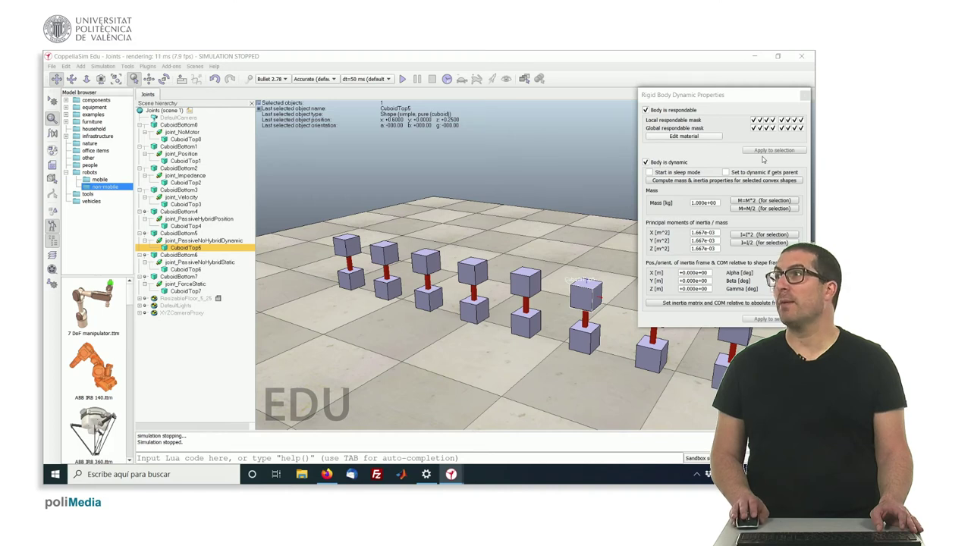
{"action": "left_click", "coordinate": [805, 96]}
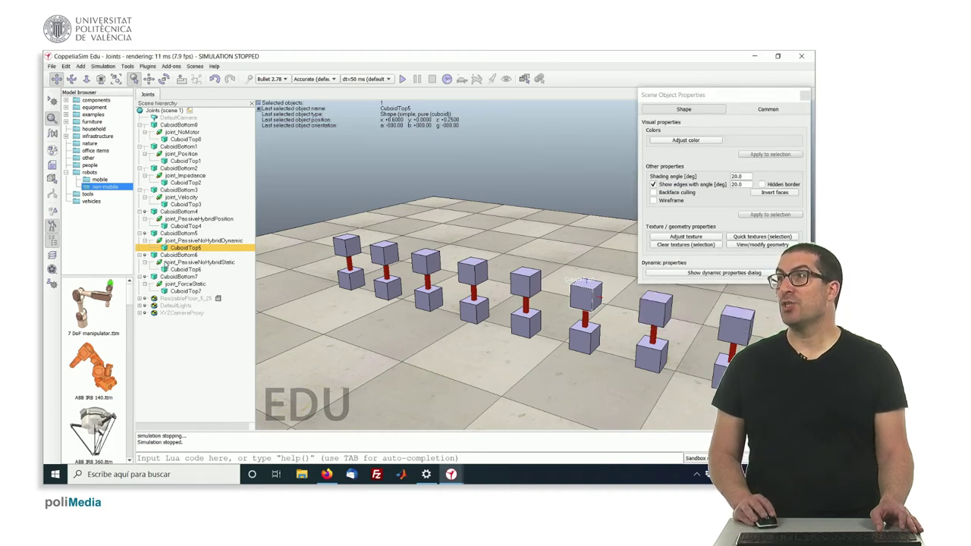
Check joint_PassiveNoHybridStatic's mode settings and the rigid body dynamic properties of its child CuboidTop6, closing the dialogs when done.
{"action": "double_click", "coordinate": [160, 263]}
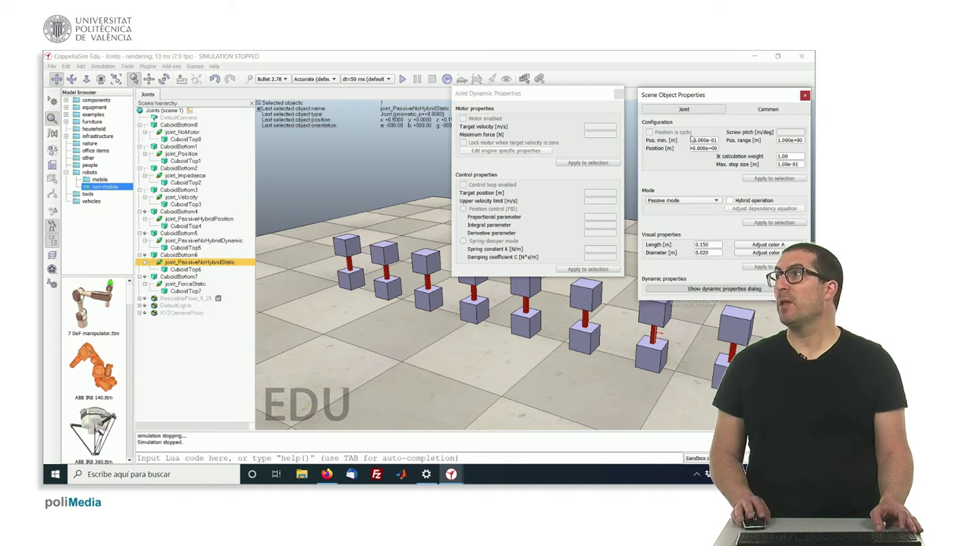
{"action": "left_click", "coordinate": [806, 95]}
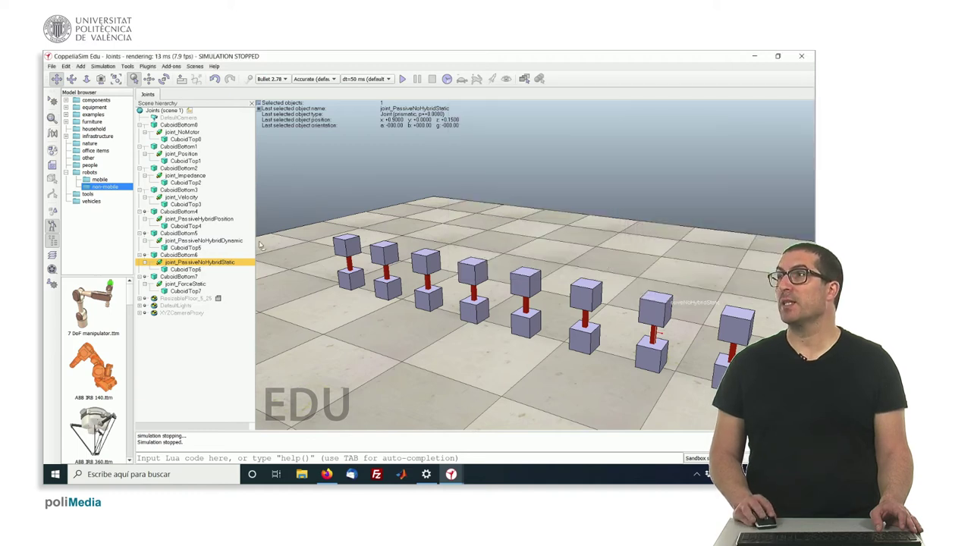
{"action": "double_click", "coordinate": [164, 271]}
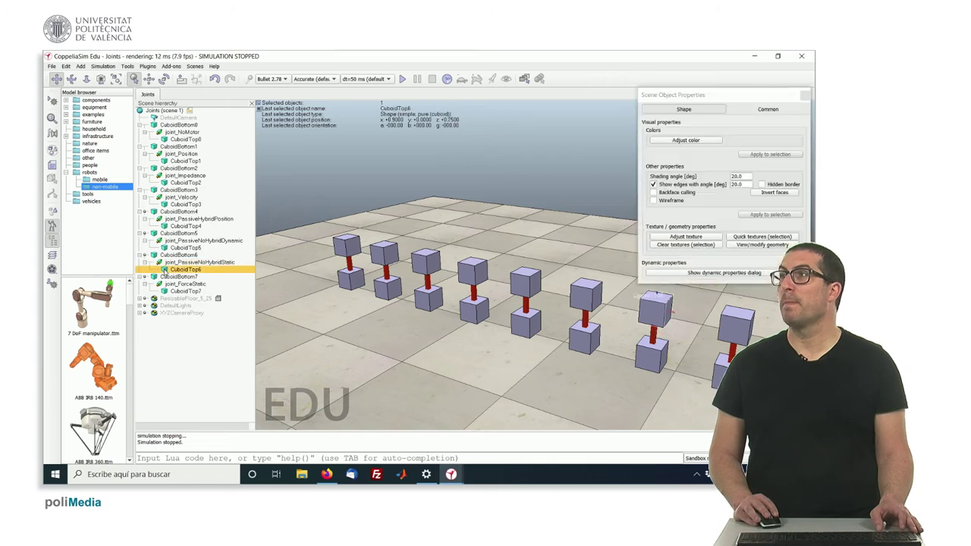
{"action": "left_click", "coordinate": [667, 273]}
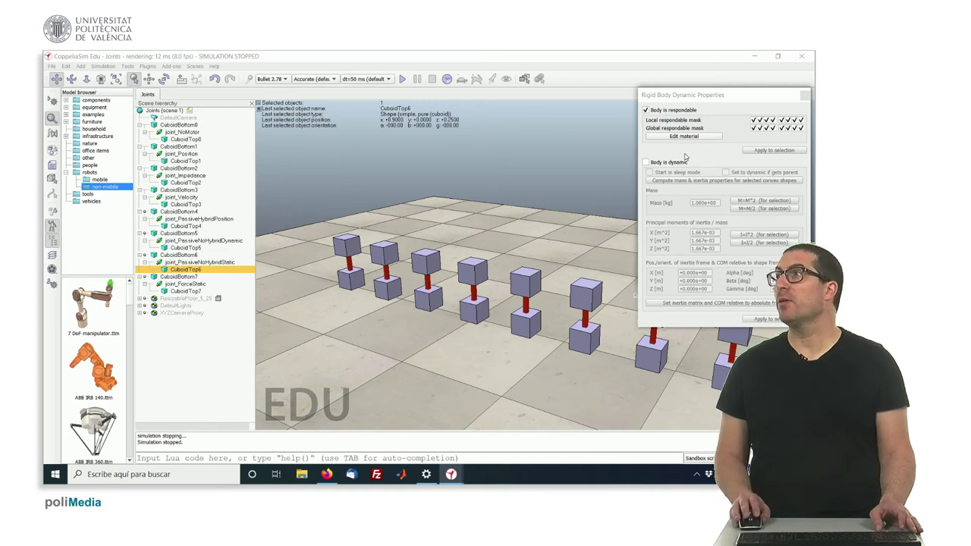
{"action": "left_click", "coordinate": [805, 95]}
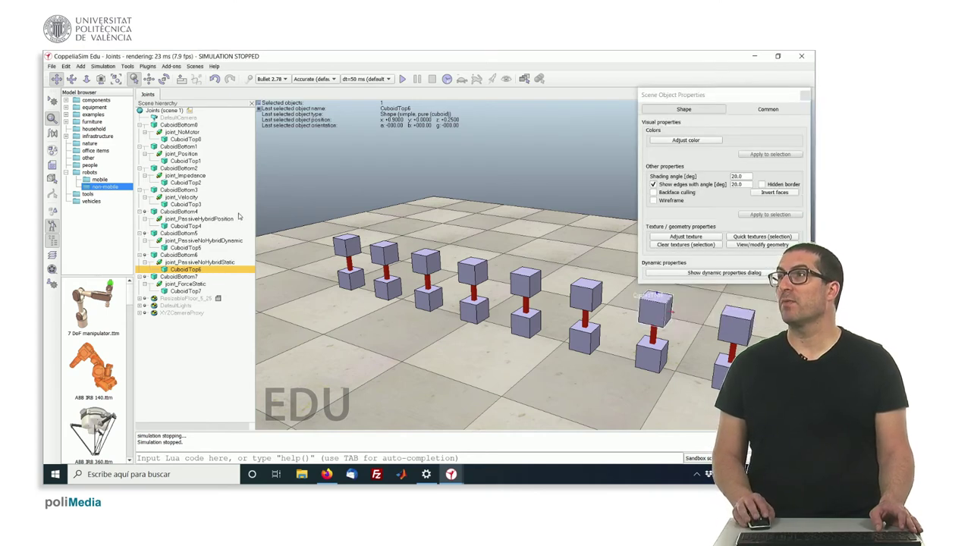
{"action": "left_click", "coordinate": [805, 95]}
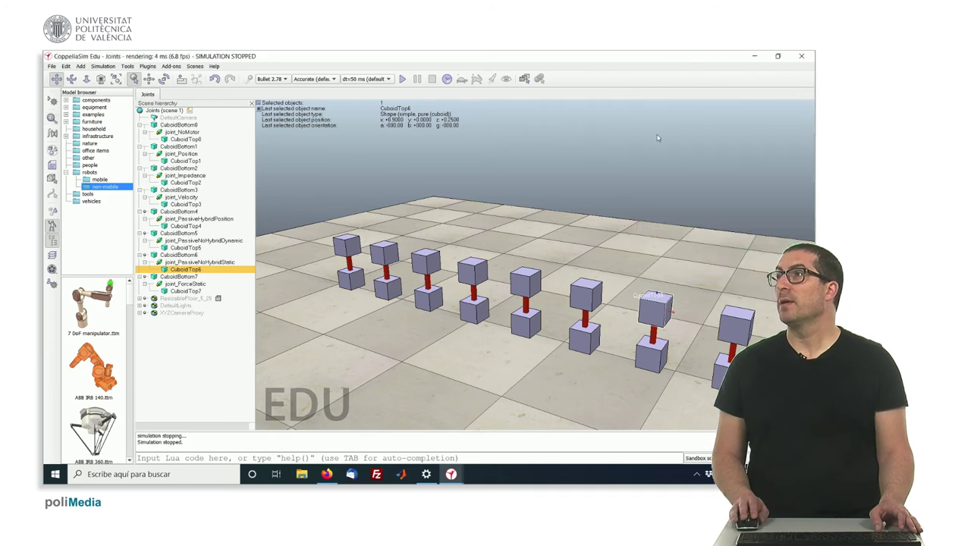
Check joint_ForceStatic's mode and motor settings and the rigid body dynamic properties of its child CuboidTop7.
{"action": "left_click", "coordinate": [182, 284]}
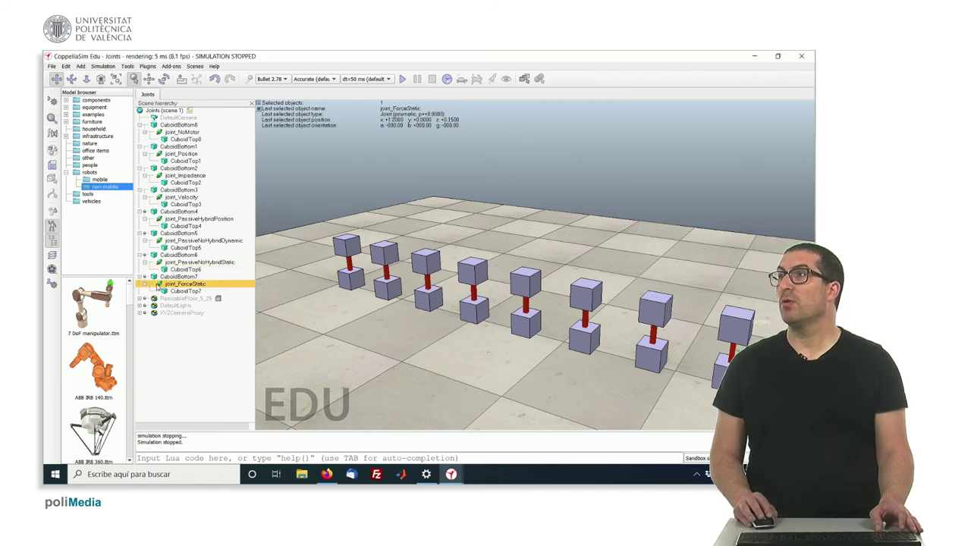
{"action": "double_click", "coordinate": [159, 286]}
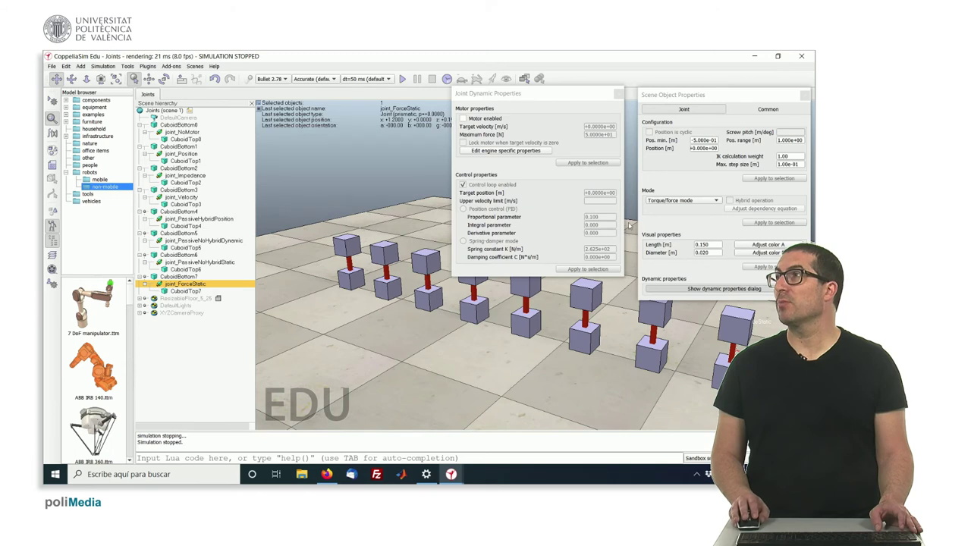
{"action": "left_click", "coordinate": [163, 292]}
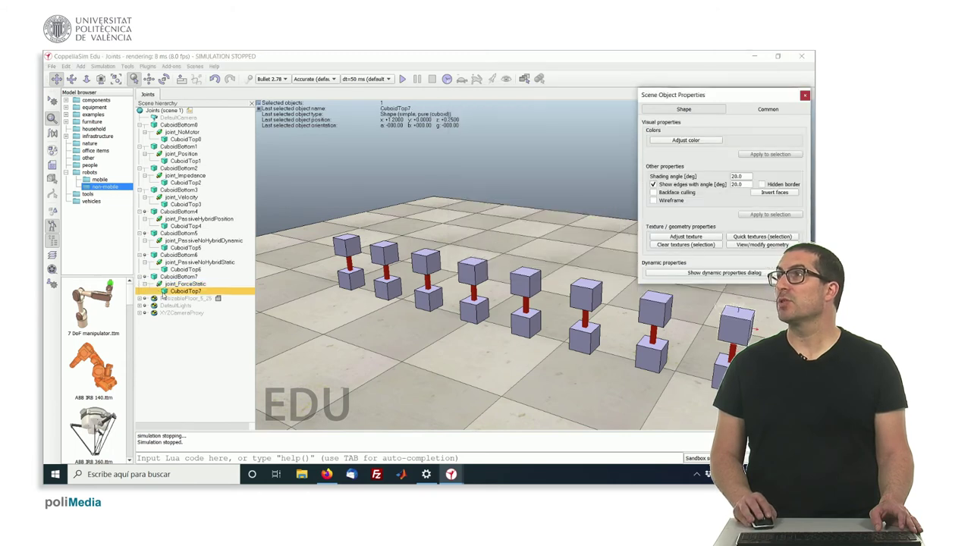
{"action": "left_click", "coordinate": [662, 275]}
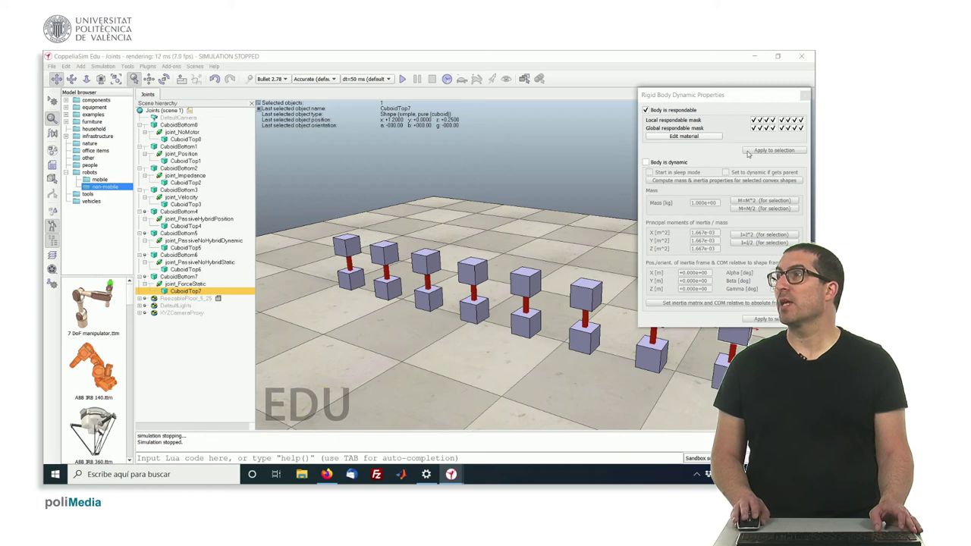
{"action": "left_click", "coordinate": [805, 96]}
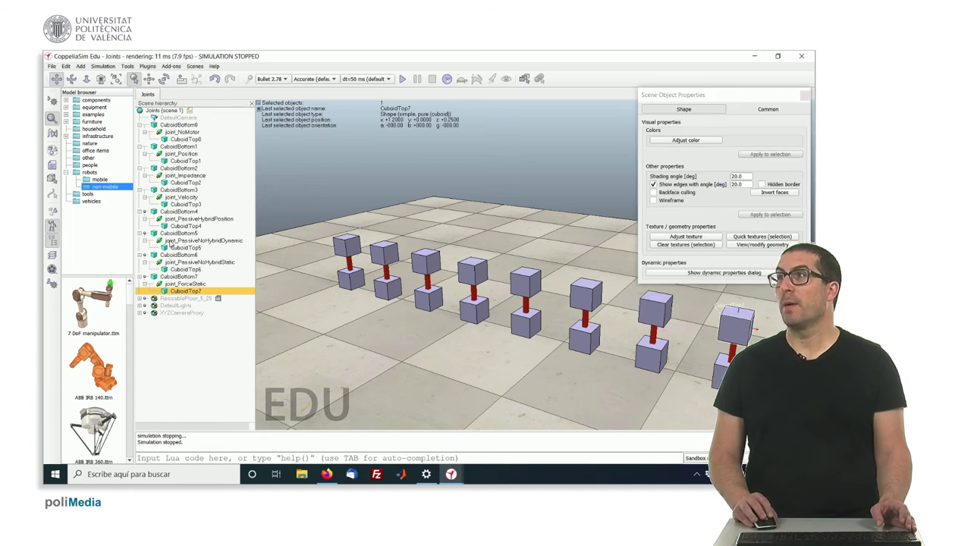
Recheck joint_ForceStatic's mode, motor and control settings, closing both property dialogs when done.
{"action": "left_click", "coordinate": [170, 241]}
{"action": "left_click", "coordinate": [182, 284]}
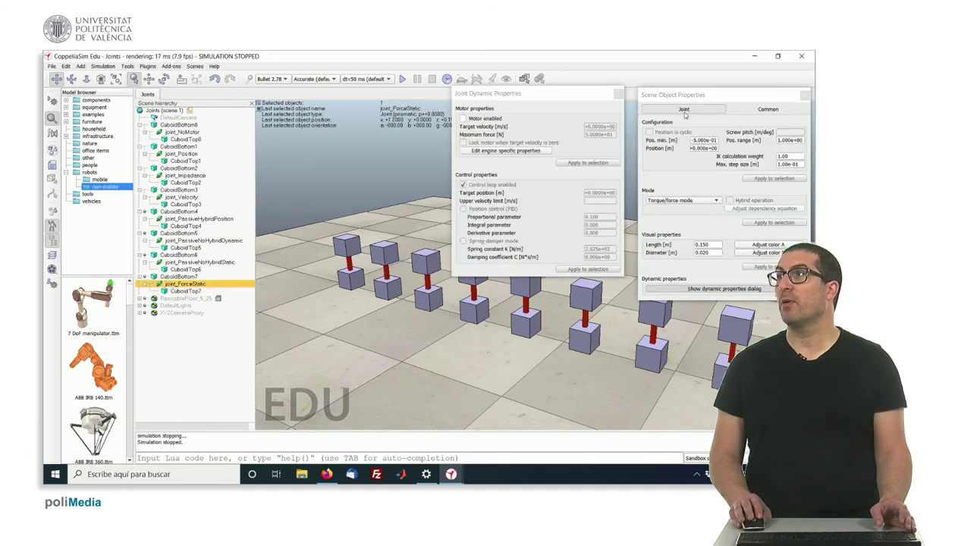
{"action": "left_click", "coordinate": [619, 93]}
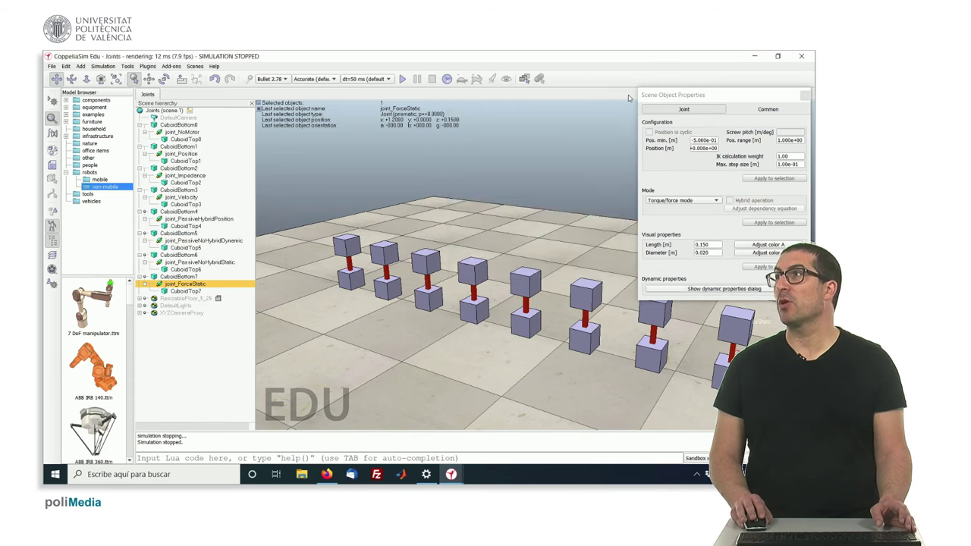
{"action": "left_click", "coordinate": [803, 96]}
Run the simulation to observe how all the joints behave, dismissing the dynamics content notice, and stop it.
{"action": "left_click", "coordinate": [403, 79]}
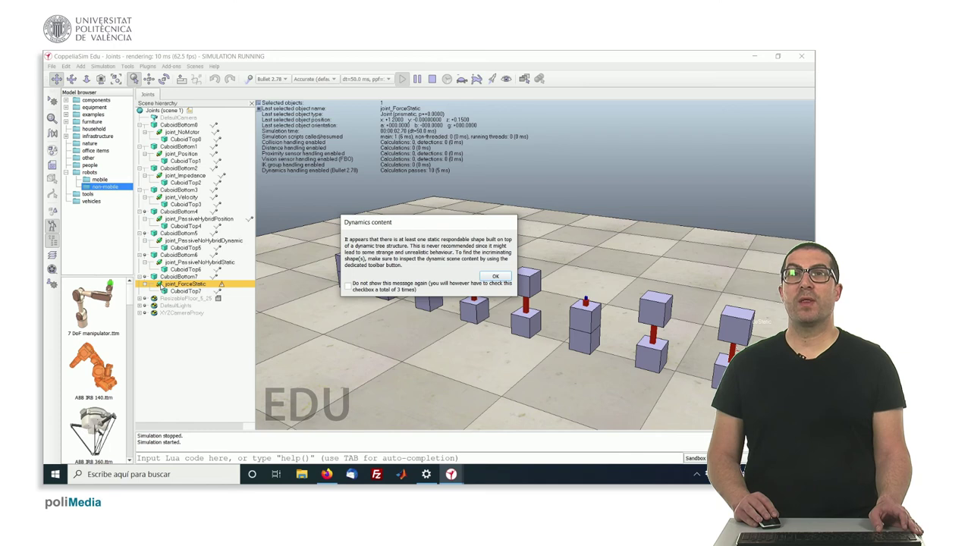
{"action": "left_click", "coordinate": [498, 277]}
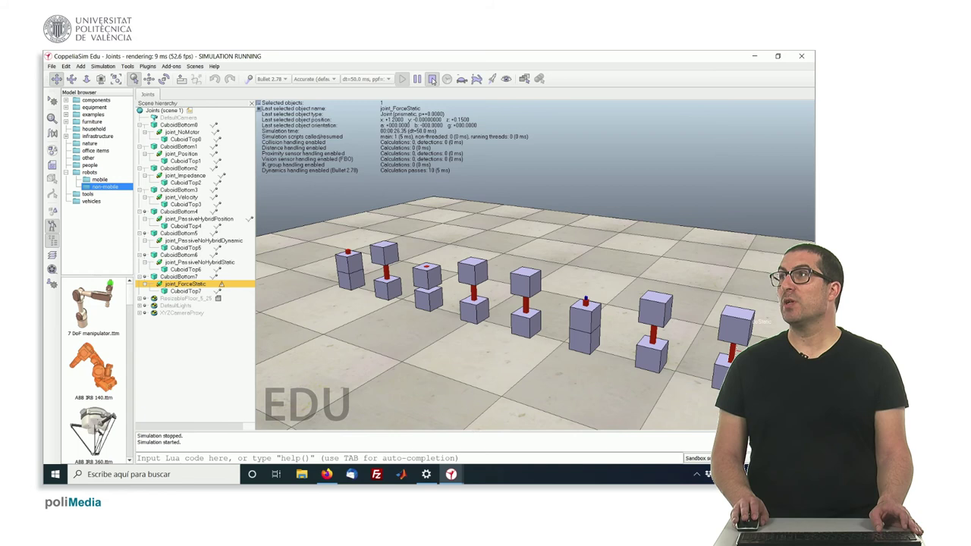
{"action": "left_click", "coordinate": [431, 79]}
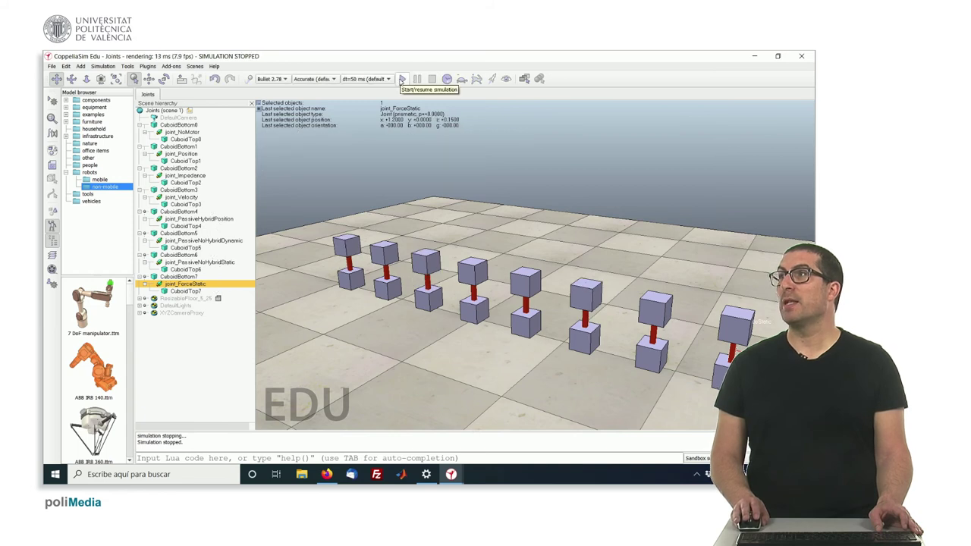
Run the simulation again and examine joint_Impedance's position while it runs, clearing the selection when done.
{"action": "left_click", "coordinate": [402, 79]}
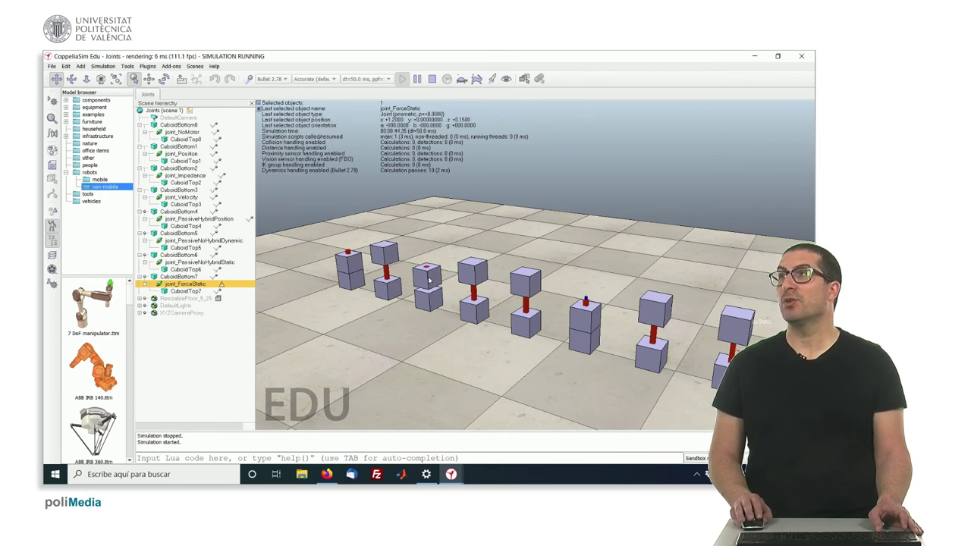
{"action": "left_click", "coordinate": [189, 176]}
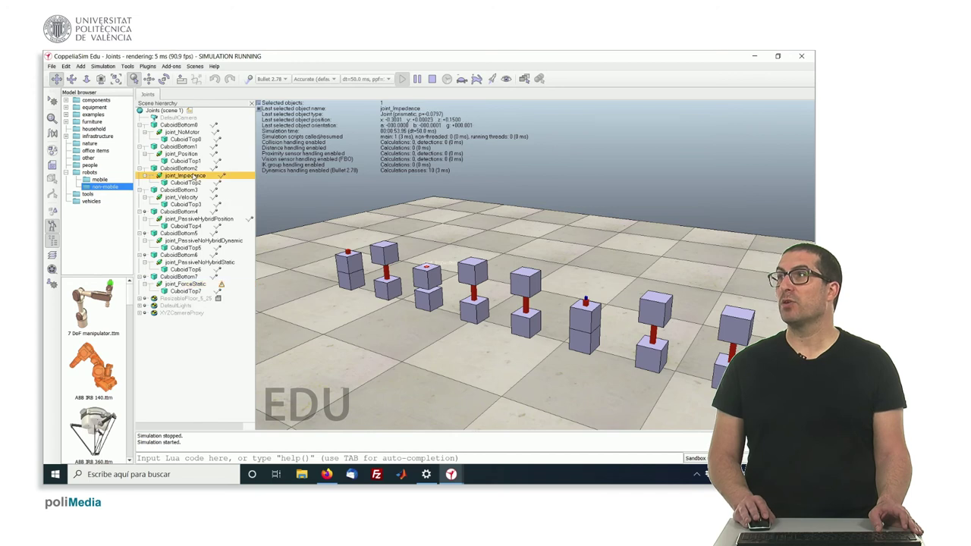
{"action": "left_click", "coordinate": [437, 331]}
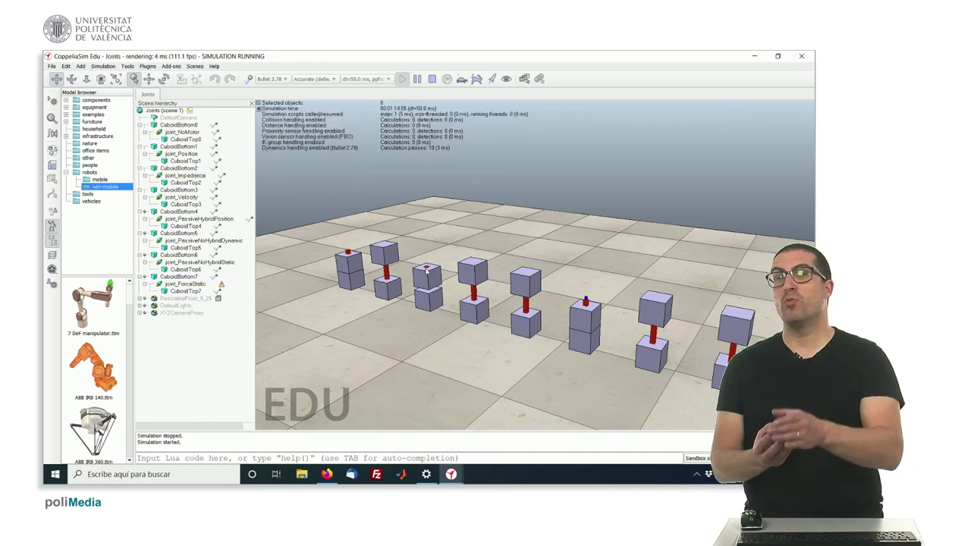
Restart the simulation and examine joint_PassiveHybridPosition, joint_PassiveNoHybridDynamic and CuboidTop6 while it runs.
{"action": "left_click", "coordinate": [432, 79]}
{"action": "left_click", "coordinate": [403, 79]}
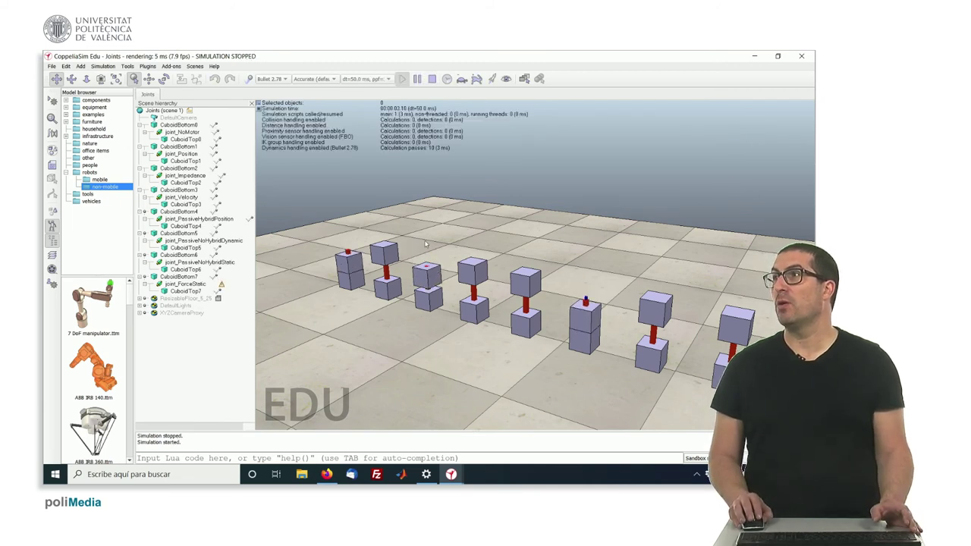
{"action": "left_click", "coordinate": [493, 276]}
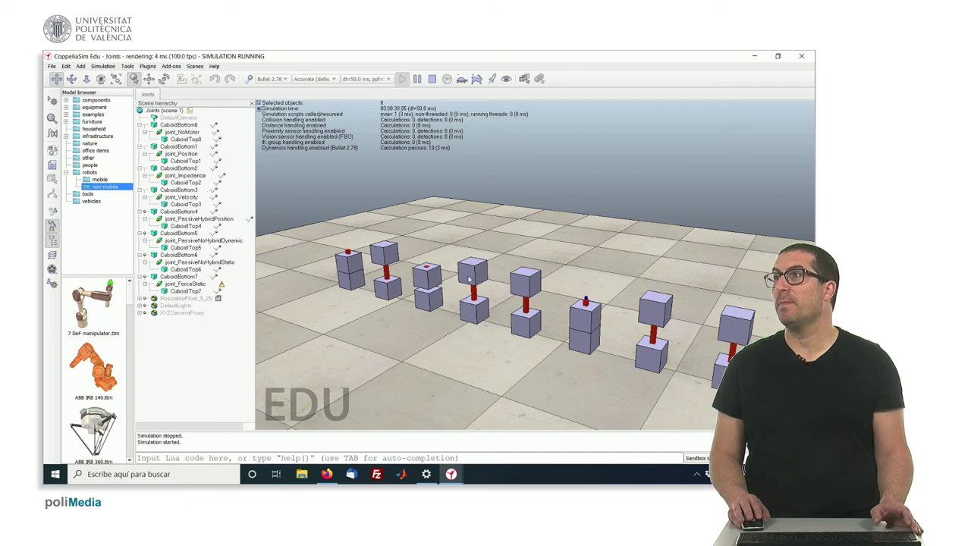
{"action": "left_click", "coordinate": [195, 219]}
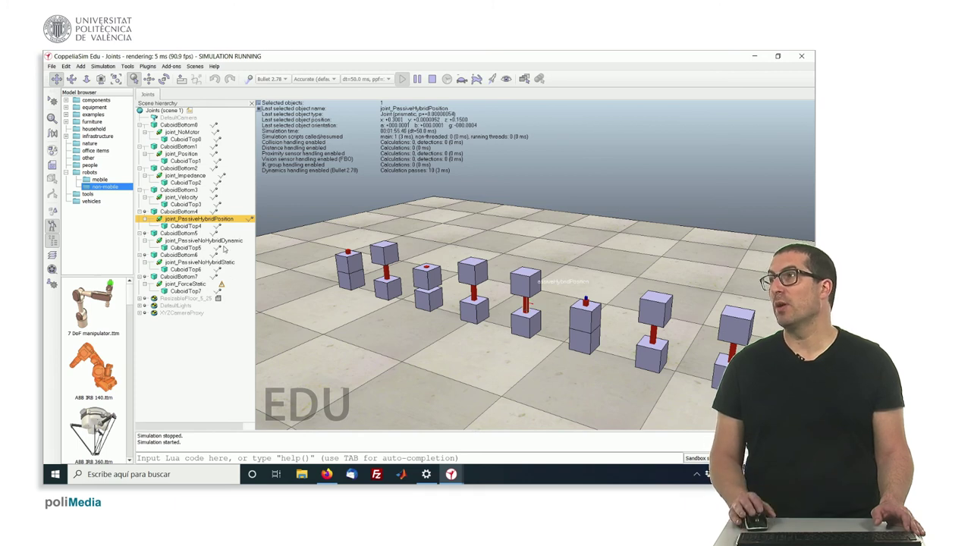
{"action": "left_click", "coordinate": [177, 241]}
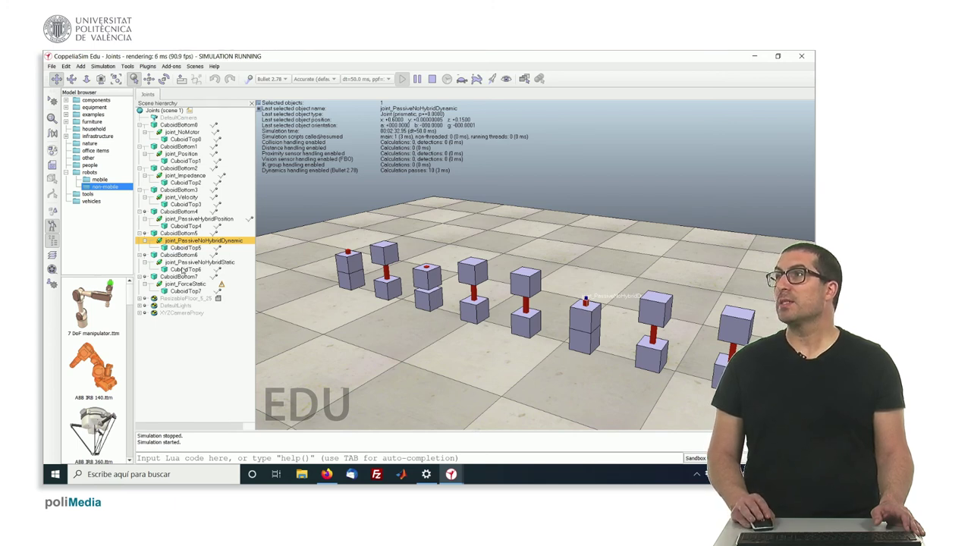
{"action": "left_click", "coordinate": [658, 312]}
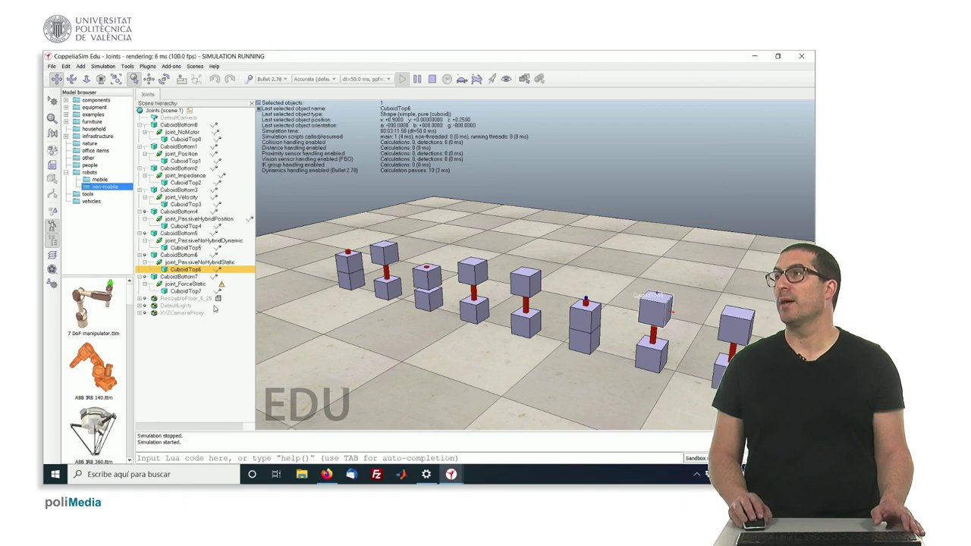
Visualize the dynamic content of the running scene, comparing it with the normal view, and stop the simulation.
{"action": "left_click", "coordinate": [248, 79]}
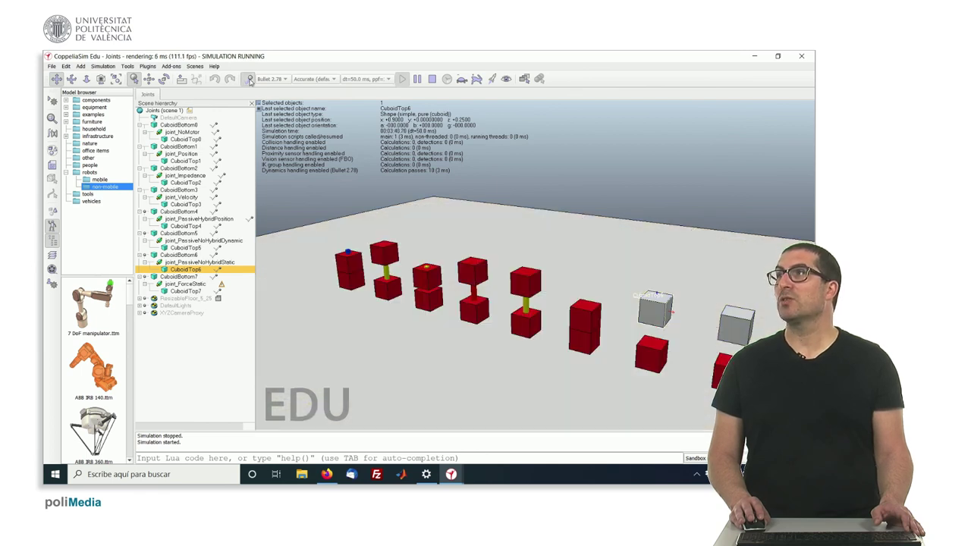
{"action": "left_click", "coordinate": [249, 79]}
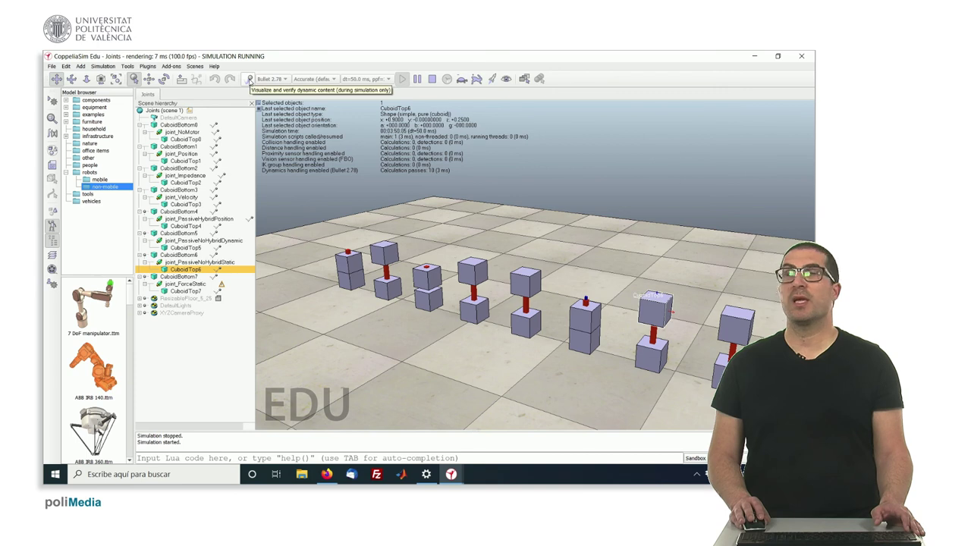
{"action": "left_click", "coordinate": [249, 79]}
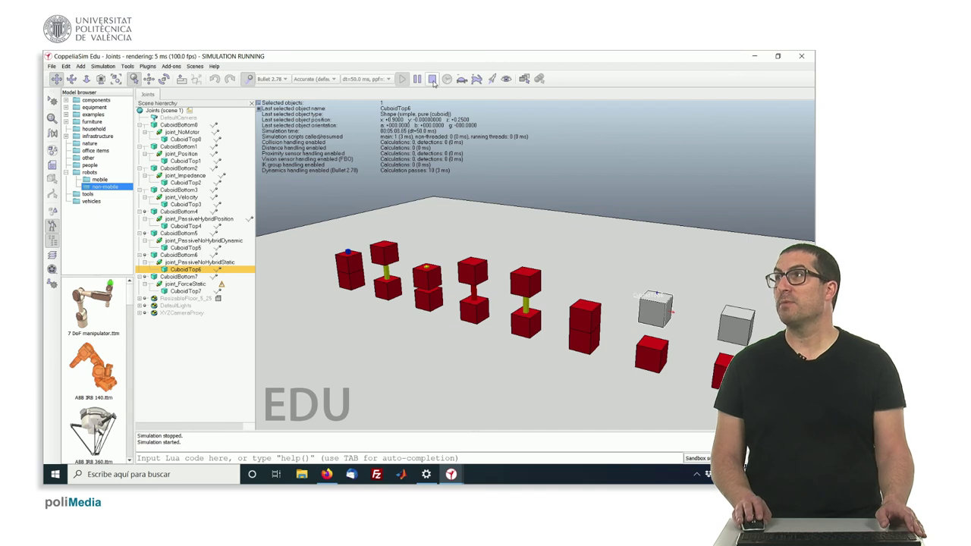
{"action": "left_click", "coordinate": [433, 80]}
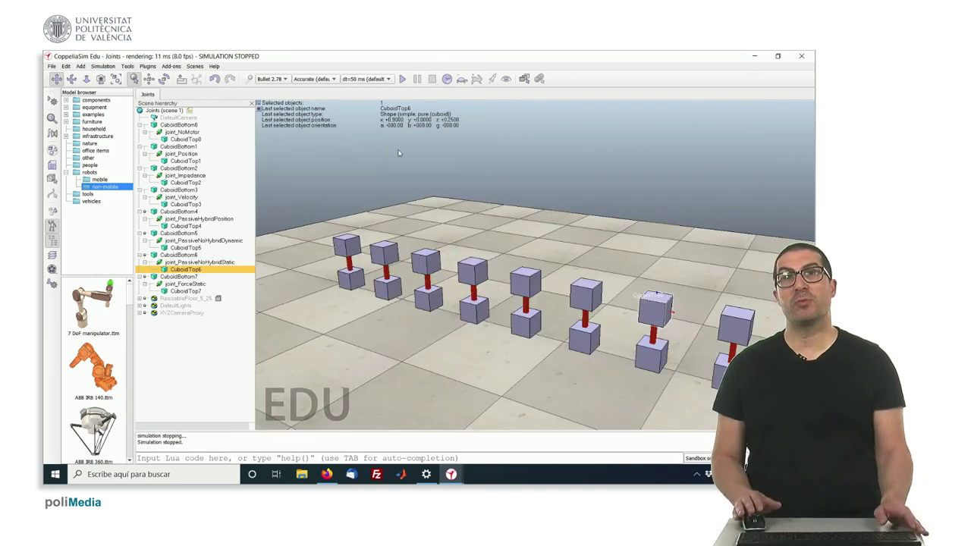